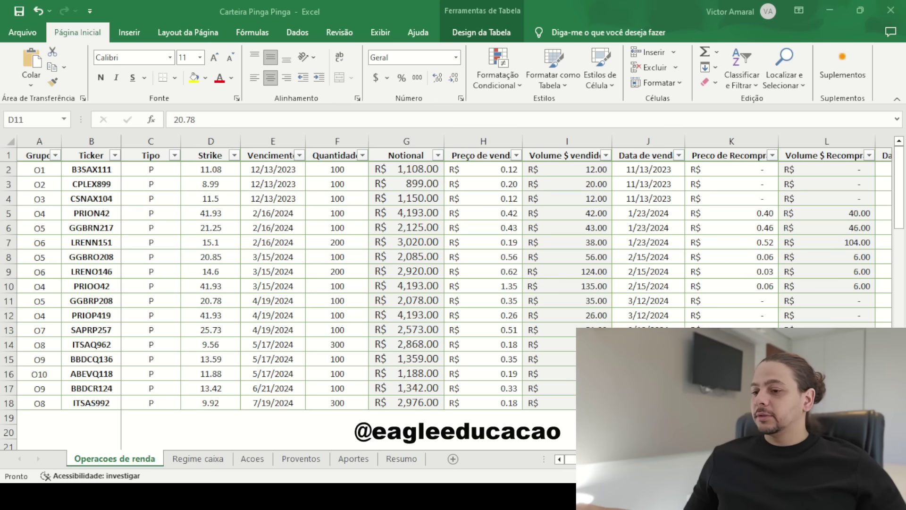
Step: Review the options listed in the Operacoes de renda table and filter the Grupo column to O4
key("alt+Tab")
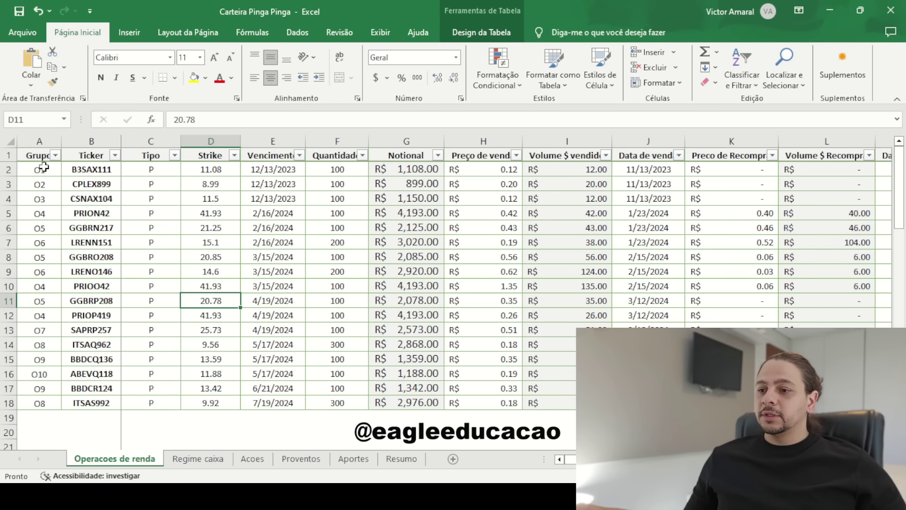
left_click_drag(43, 167, 180, 399)
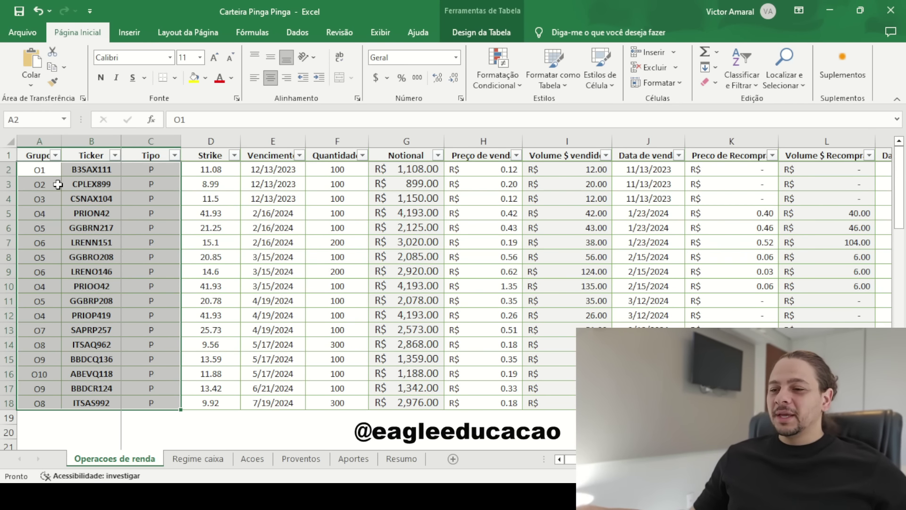
left_click(163, 267)
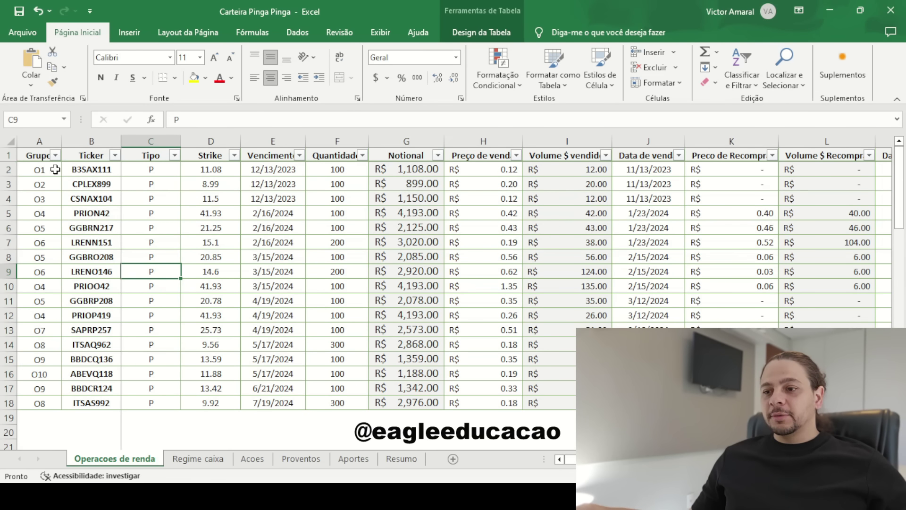
left_click_drag(71, 184, 570, 420)
left_click(255, 305)
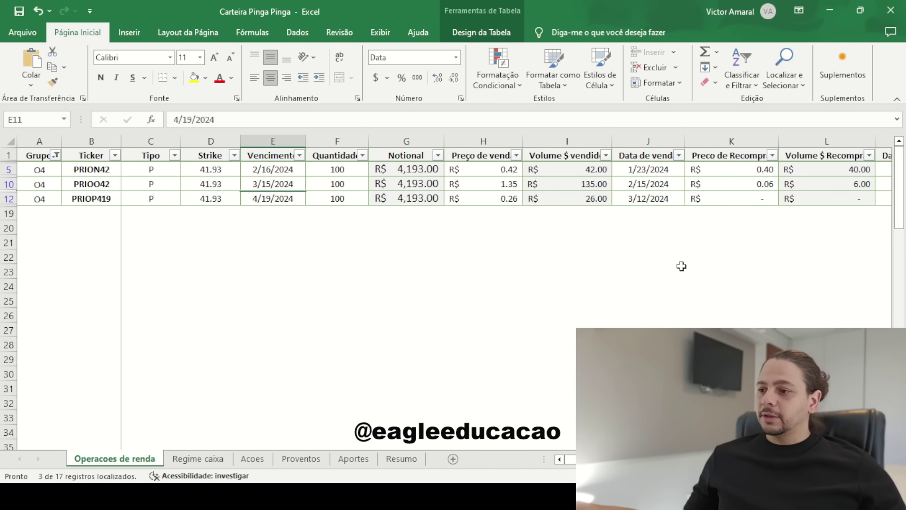
Step: Examine the sale dates, strikes and sale prices of the three O4 options
left_click(118, 214)
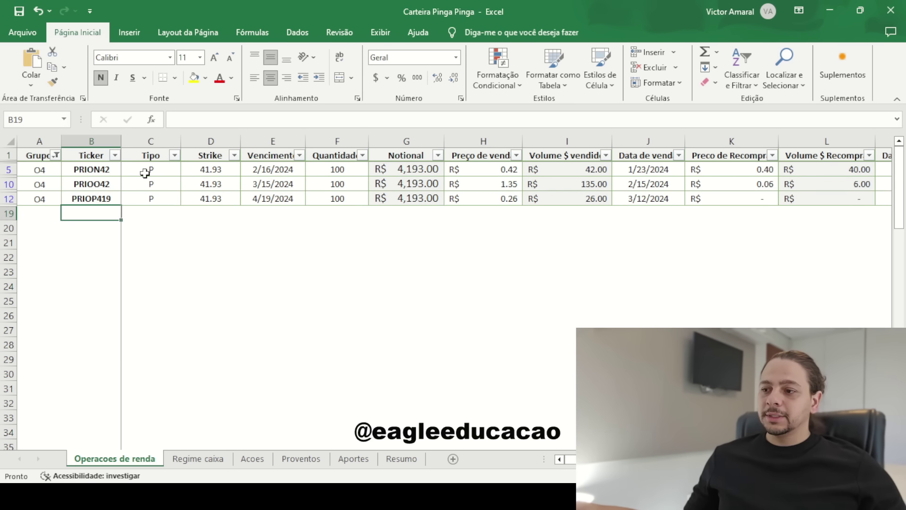
left_click(649, 173)
left_click_drag(650, 178, 647, 206)
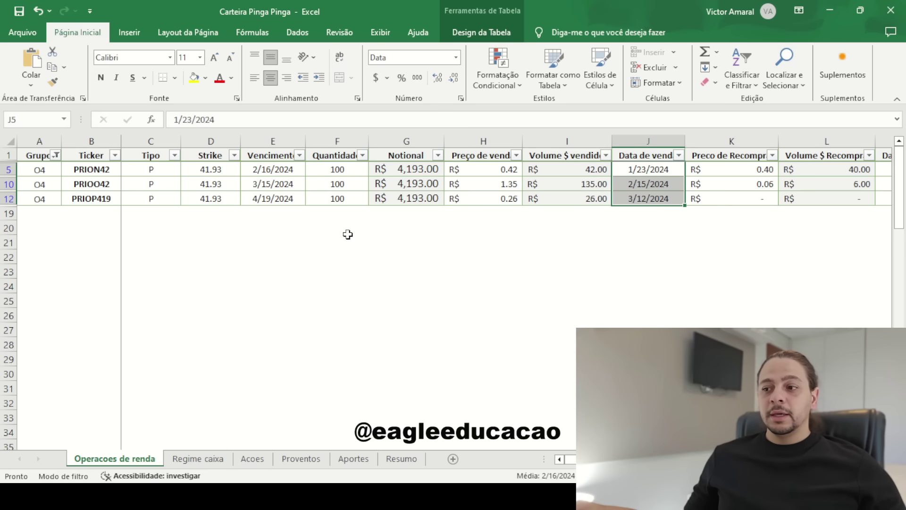
left_click(222, 173)
left_click_drag(222, 172, 217, 203)
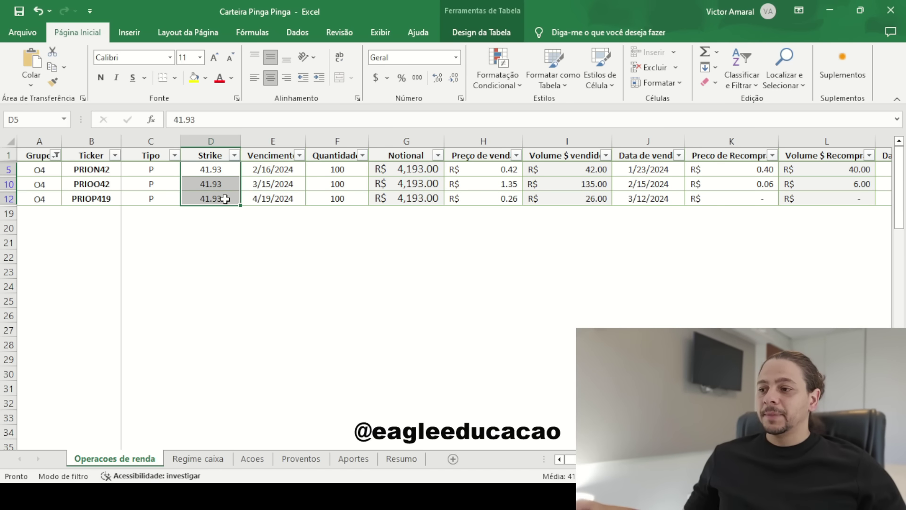
left_click_drag(492, 170, 505, 197)
left_click(489, 195)
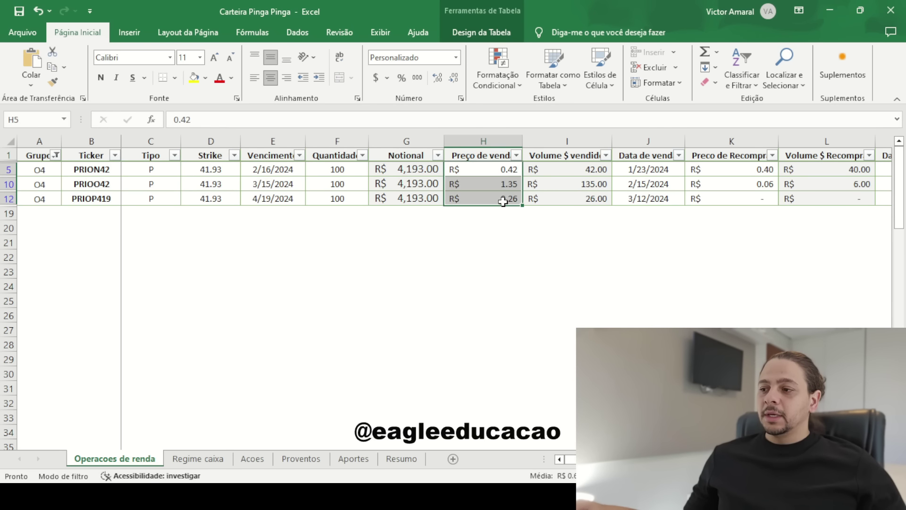
Step: Compare each O4 option's sale price with its repurchase price and check the PnL (R$), quantity and strike
left_click(496, 165)
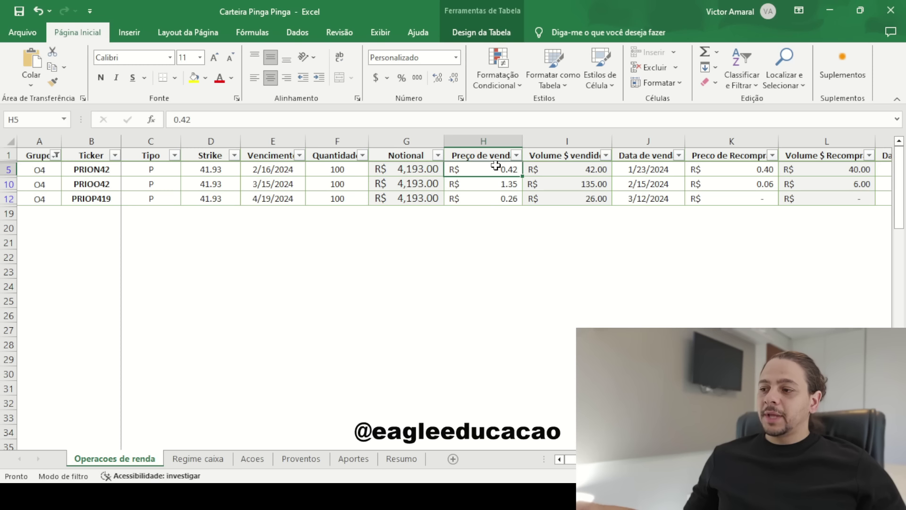
left_click(759, 172)
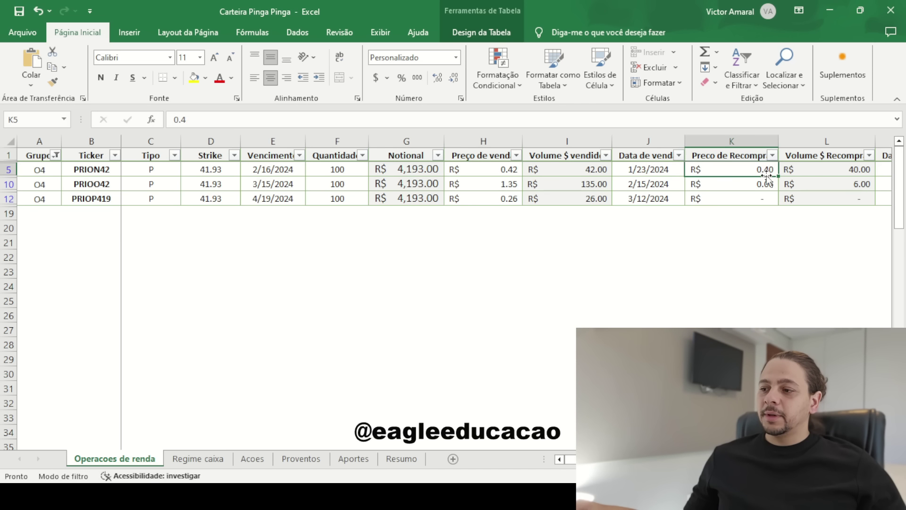
left_click(481, 188)
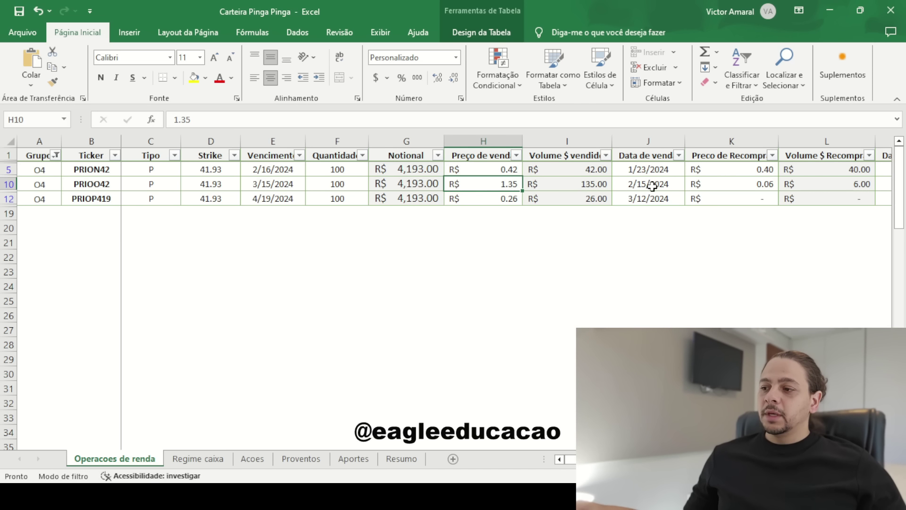
left_click(734, 185)
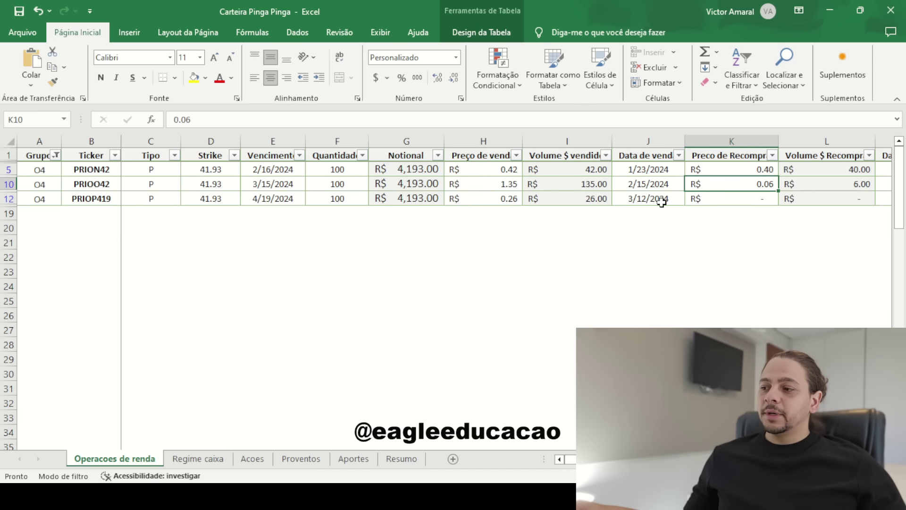
left_click(495, 202)
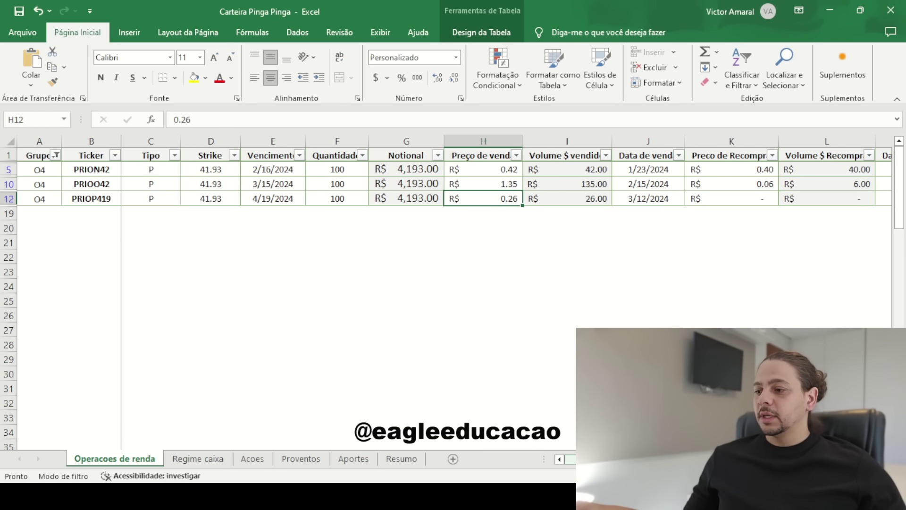
scroll(644, 226, "right", 5)
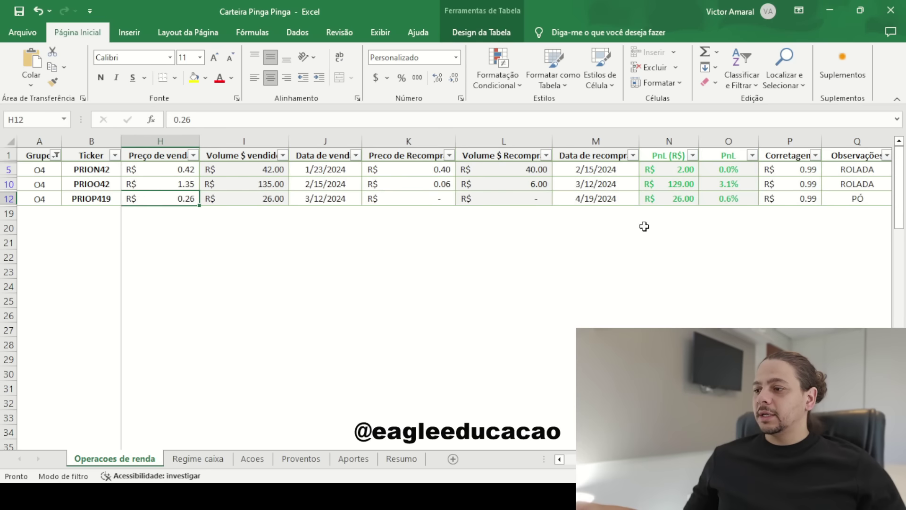
left_click_drag(677, 169, 673, 200)
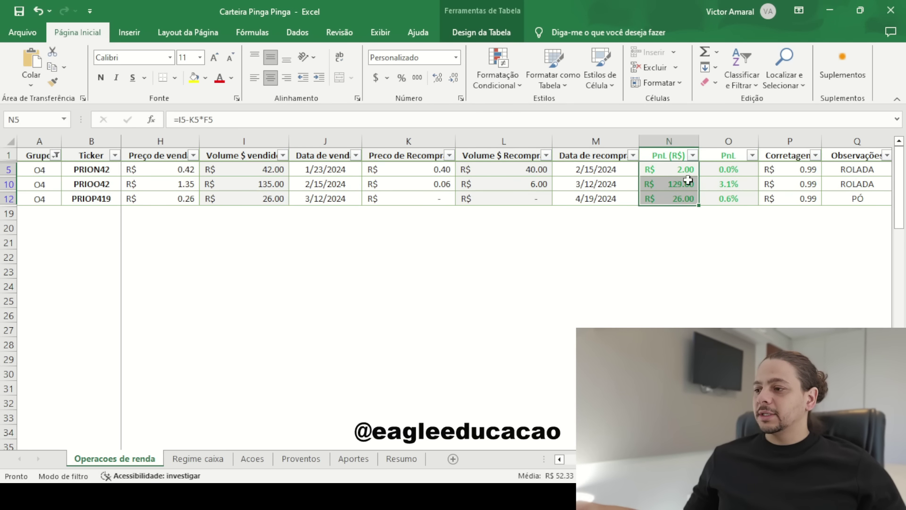
scroll(546, 380, "left", 5)
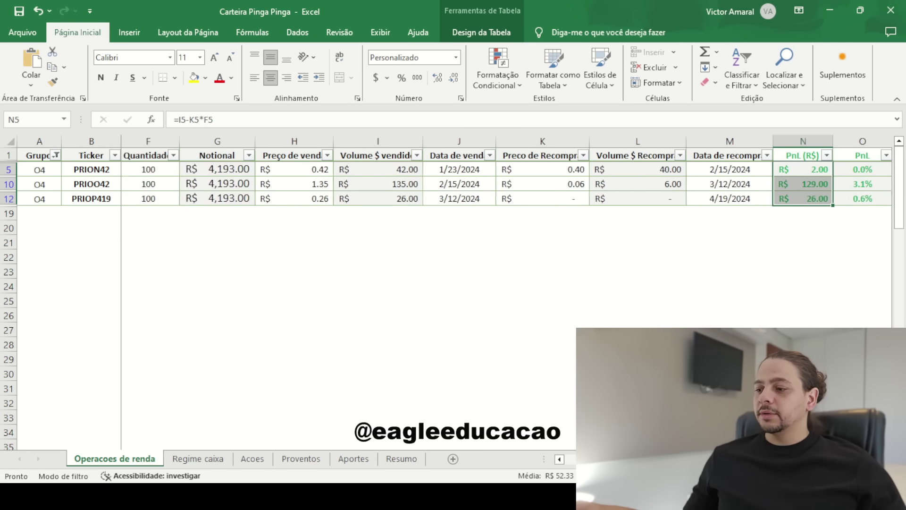
left_click(346, 170)
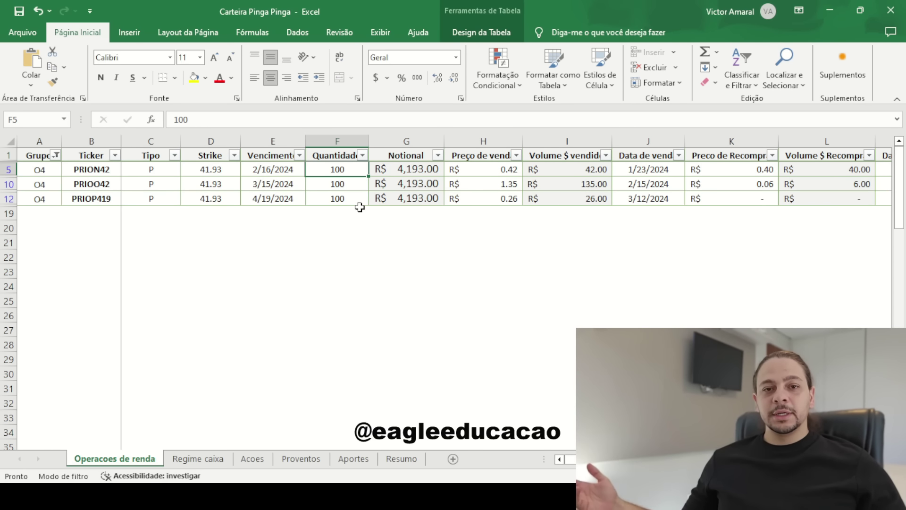
left_click(210, 170)
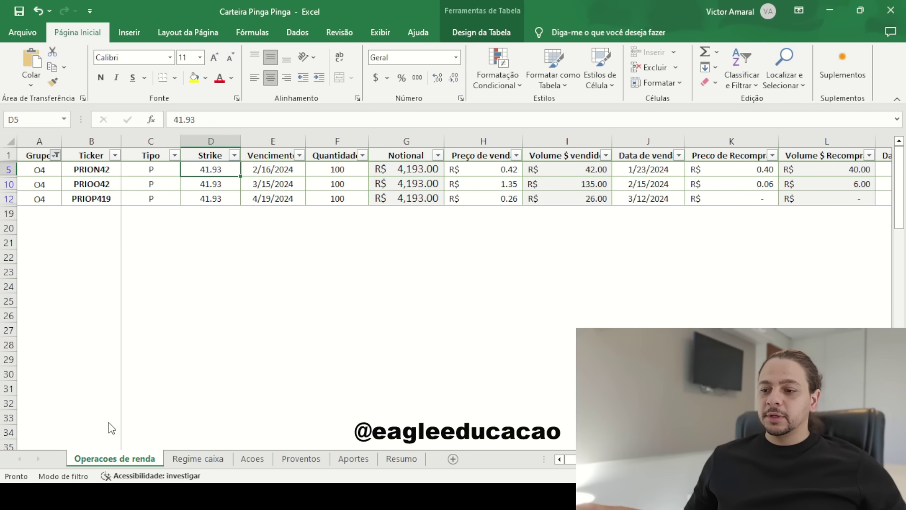
Step: Filter the Grupo column to O5 and select the strikes of the GGBR options
key("ctrl+z")
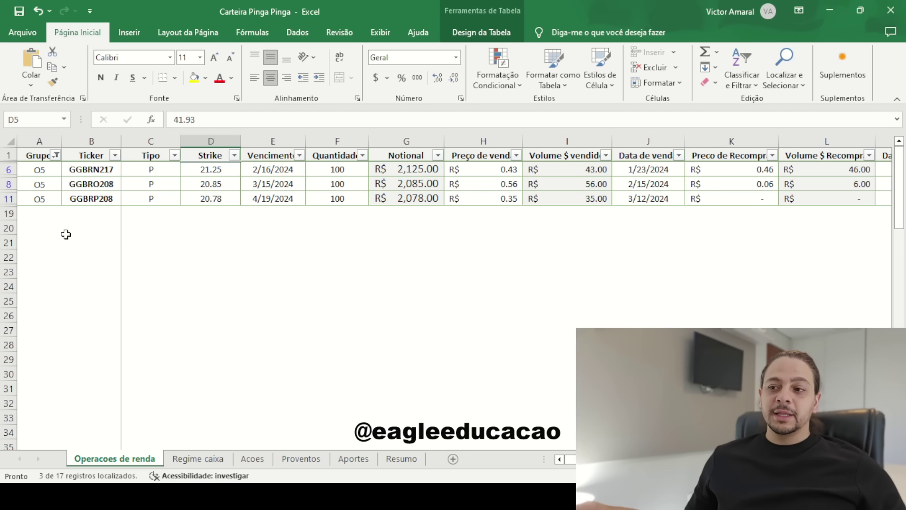
left_click_drag(46, 167, 124, 203)
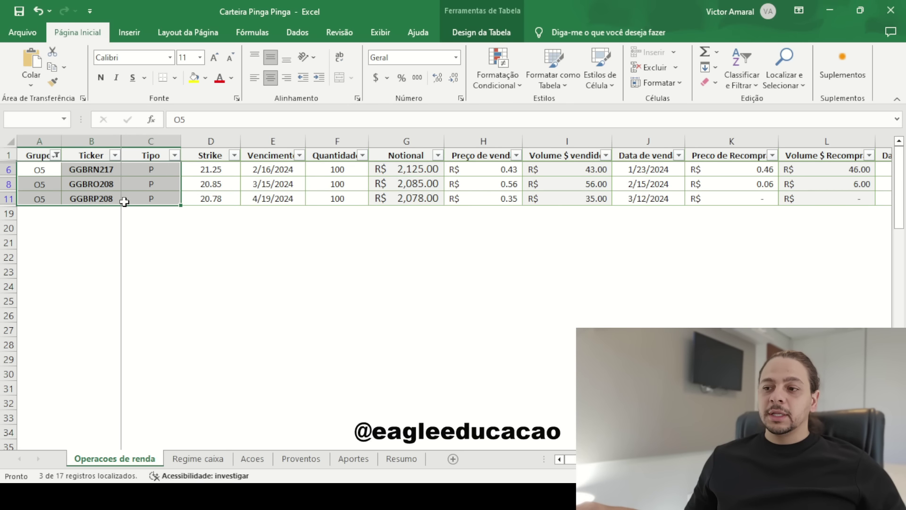
left_click(231, 196)
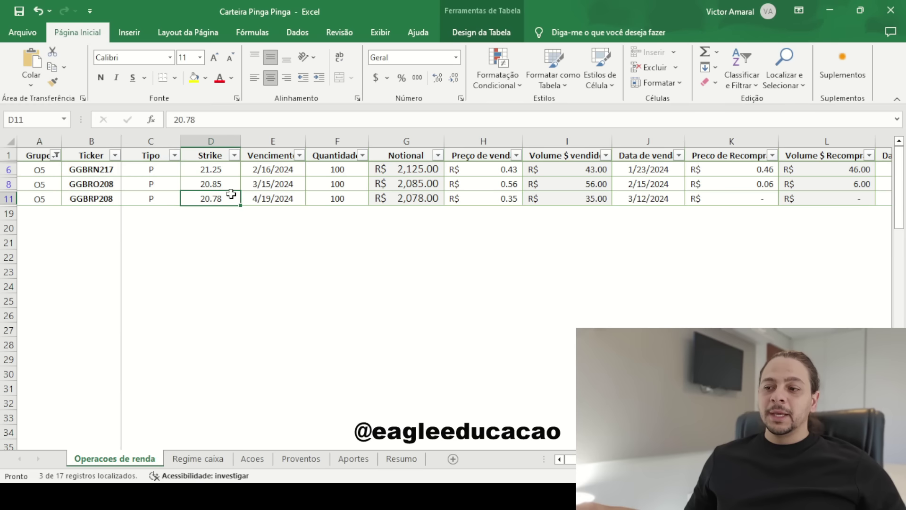
left_click_drag(232, 167, 232, 198)
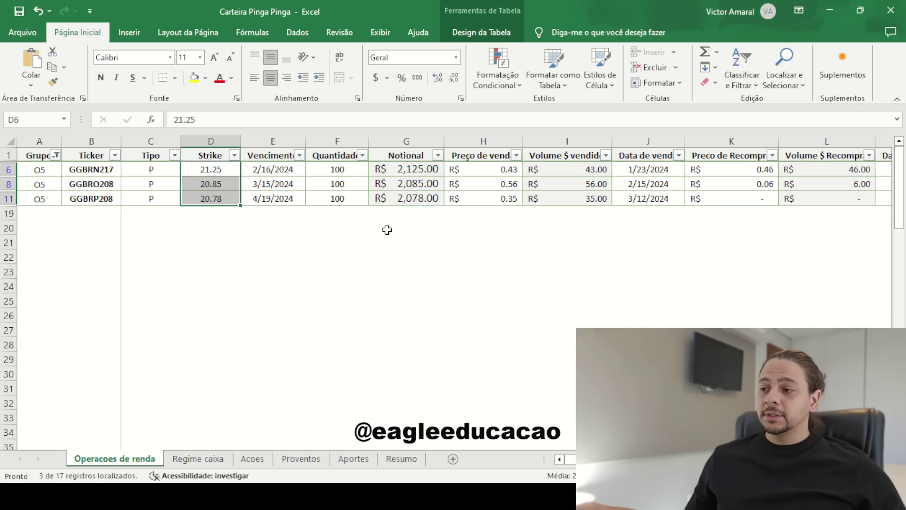
Step: Examine the sale dates, sale prices, quantities and strikes of the O5 options
left_click(660, 170)
left_click_drag(660, 170, 660, 198)
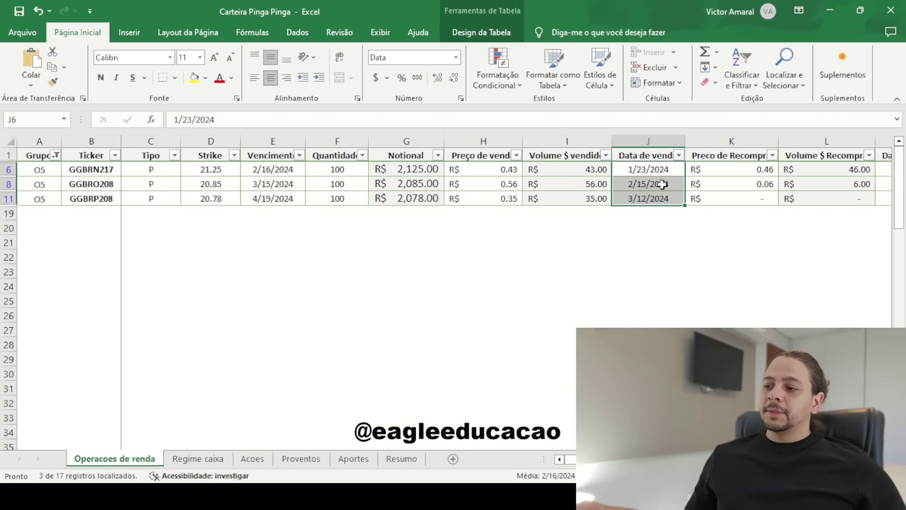
left_click_drag(504, 170, 502, 197)
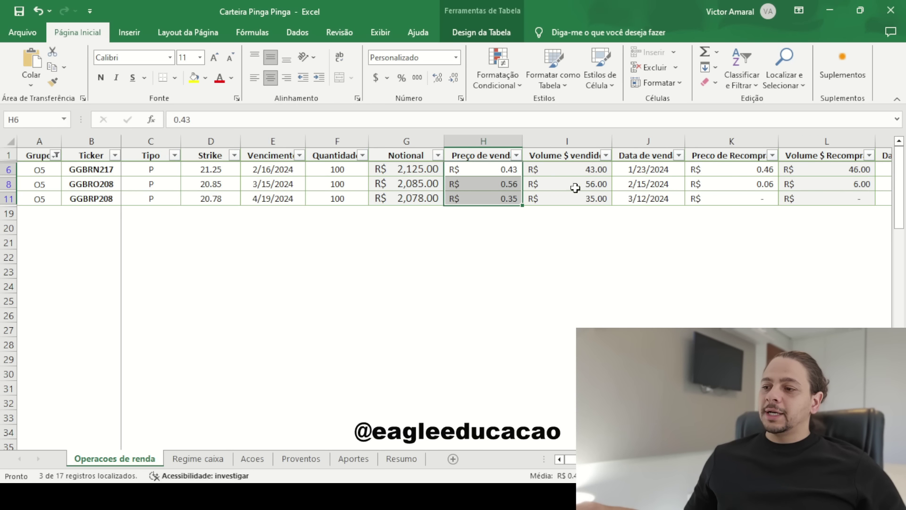
left_click_drag(333, 168, 334, 203)
left_click(272, 300)
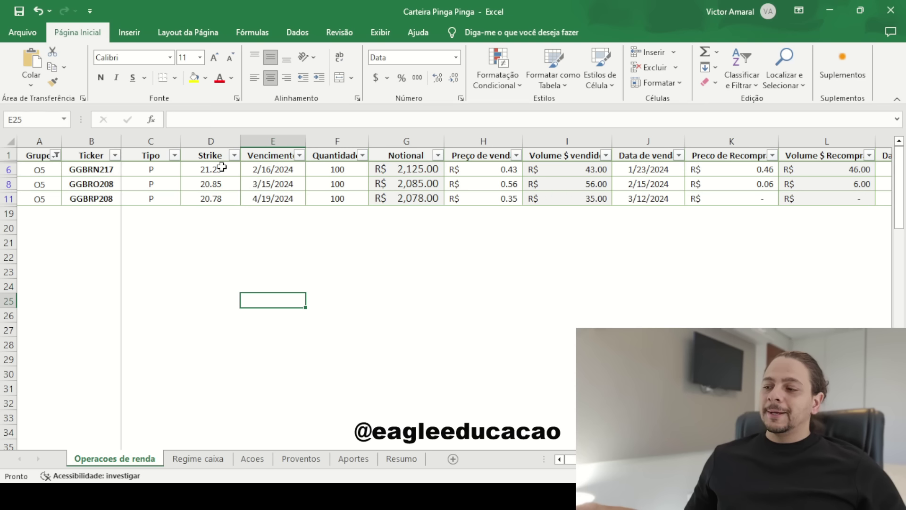
left_click_drag(209, 168, 211, 199)
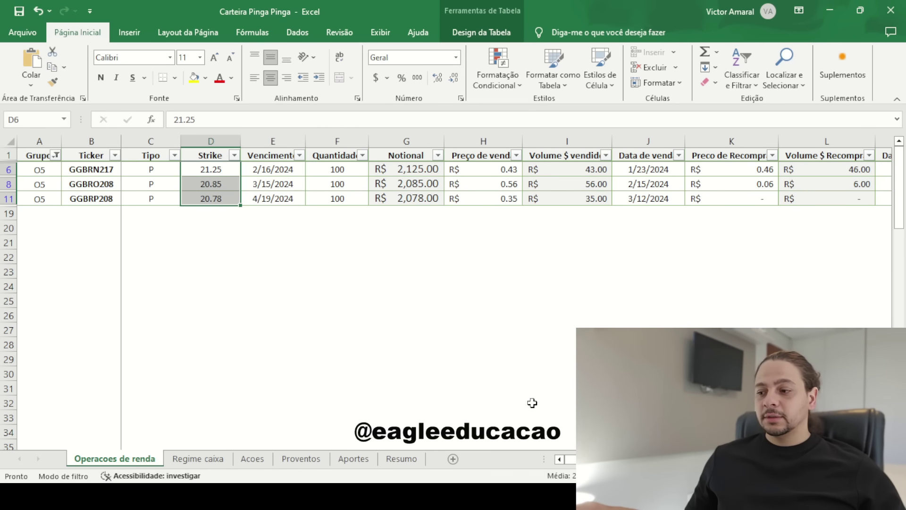
Step: Check the PnL (R$) of the O5 options and return to their quantities and strikes
scroll(530, 403, "right", 3)
scroll(498, 184, "right", 4)
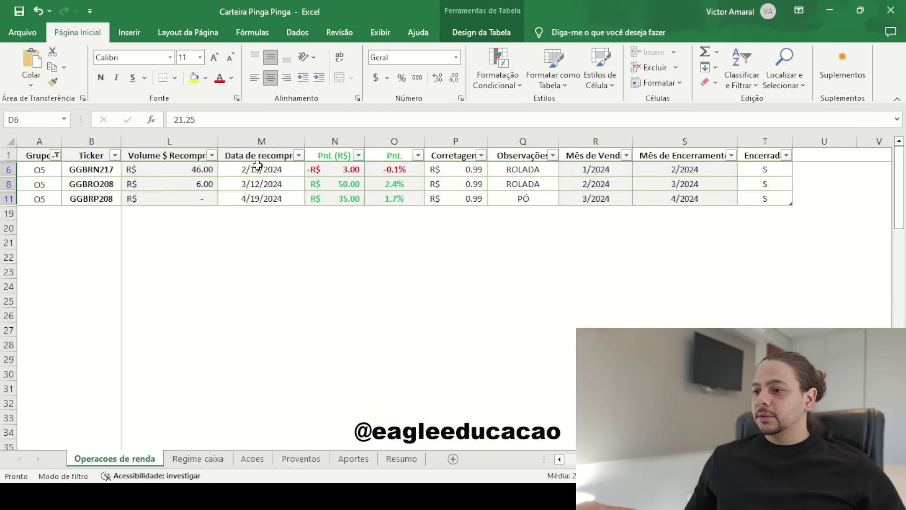
left_click(348, 172)
left_click_drag(348, 180, 348, 196)
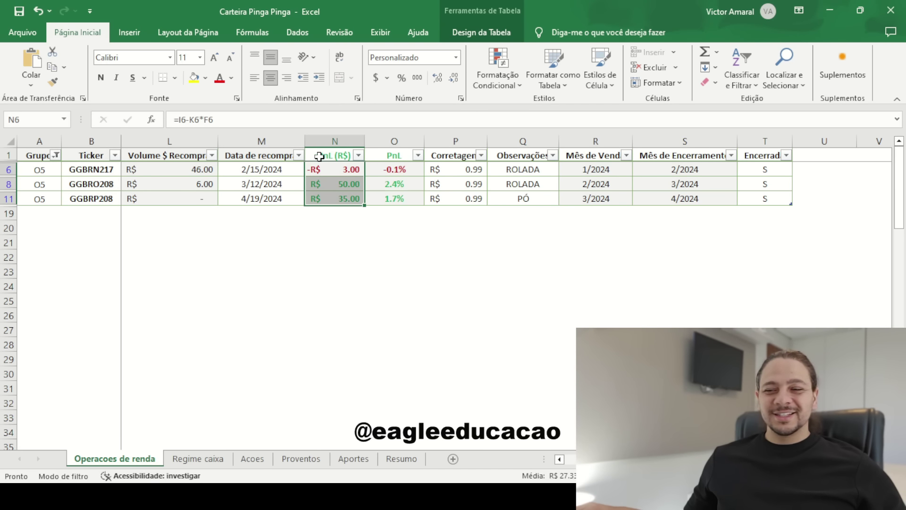
scroll(467, 345, "left", 9)
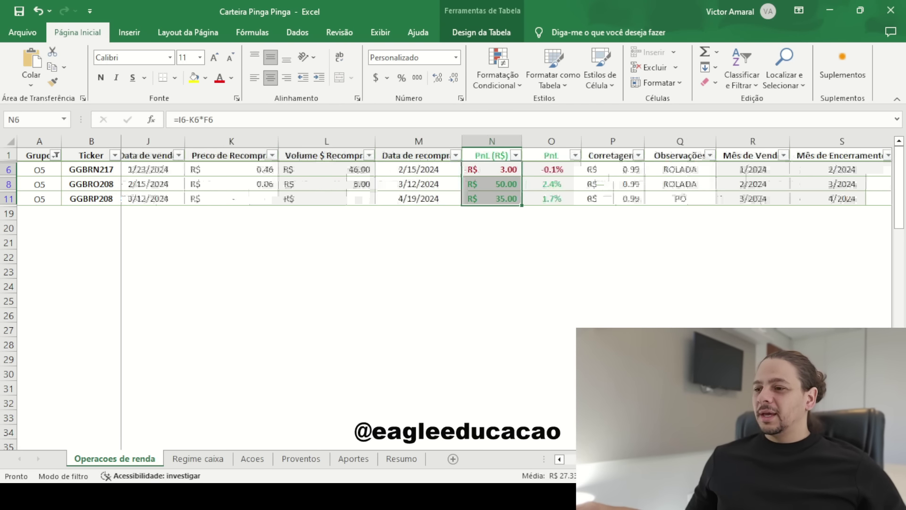
left_click(347, 189)
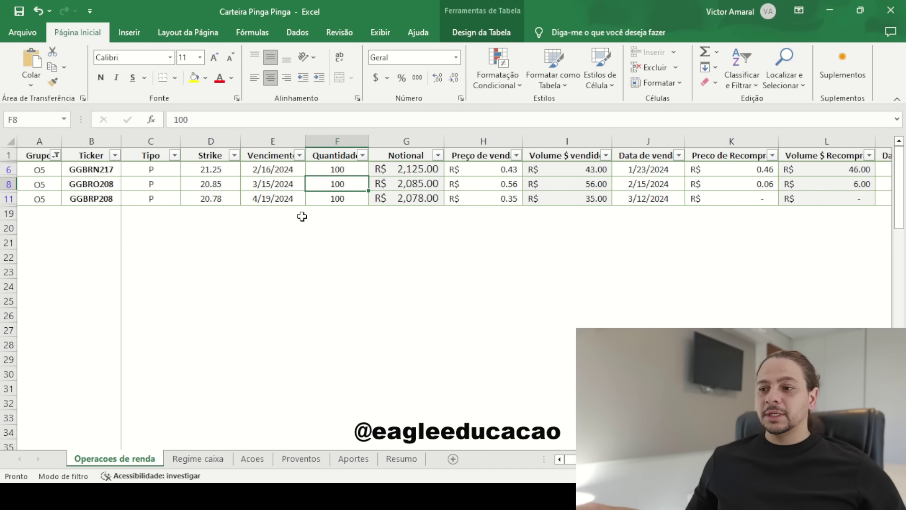
left_click_drag(230, 170, 225, 199)
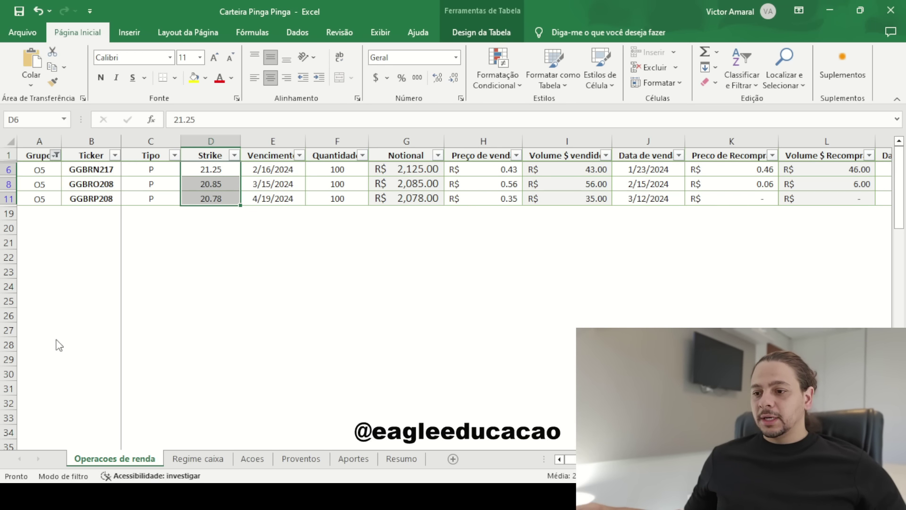
Step: Clear the Grupo filter and select the SAPRP257 row among the remaining operations
key("ctrl+z")
scroll(105, 278, "down", 3)
scroll(129, 319, "up", 1)
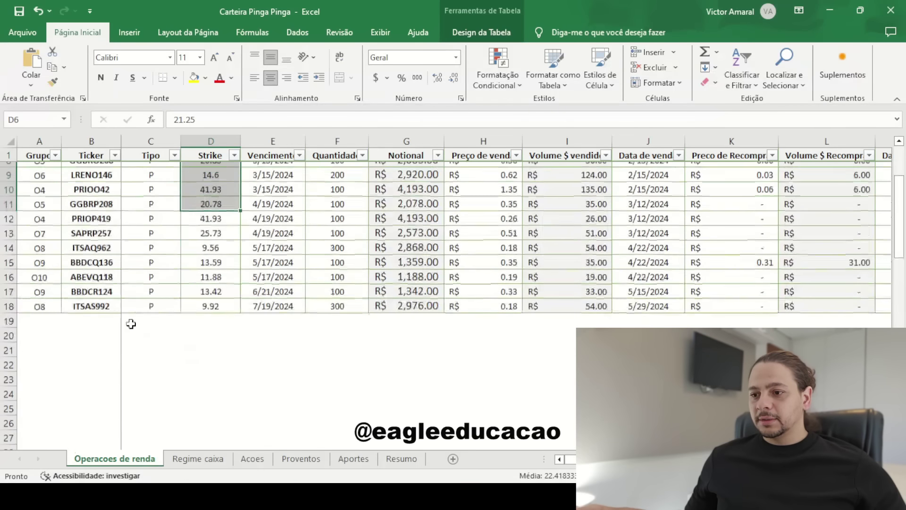
left_click_drag(105, 318, 94, 243)
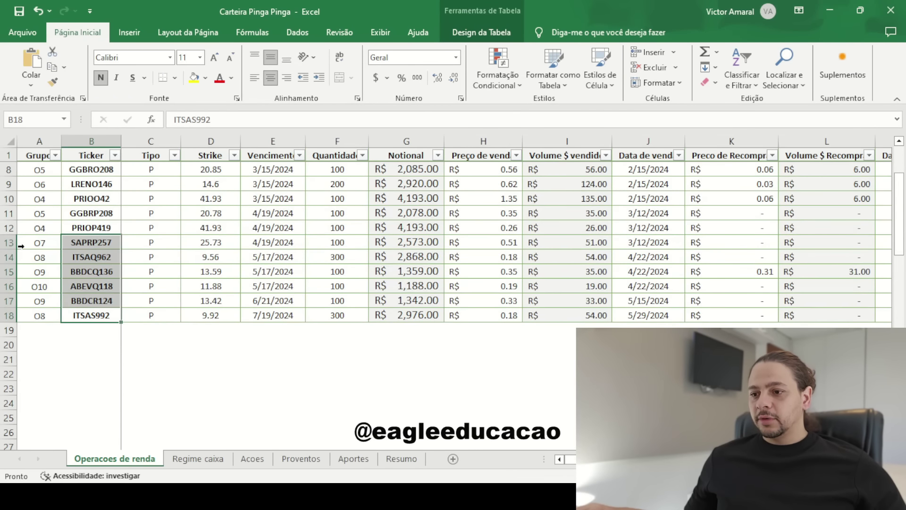
left_click(21, 243)
scroll(52, 212, "up", 2)
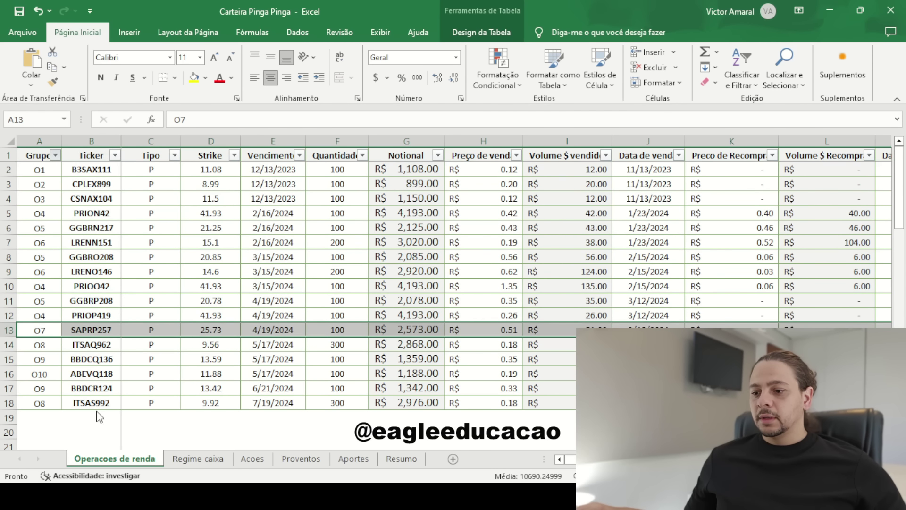
Step: Filter the Grupo column to O7 and check the strike and sale price of SAPRP257
left_click(92, 261)
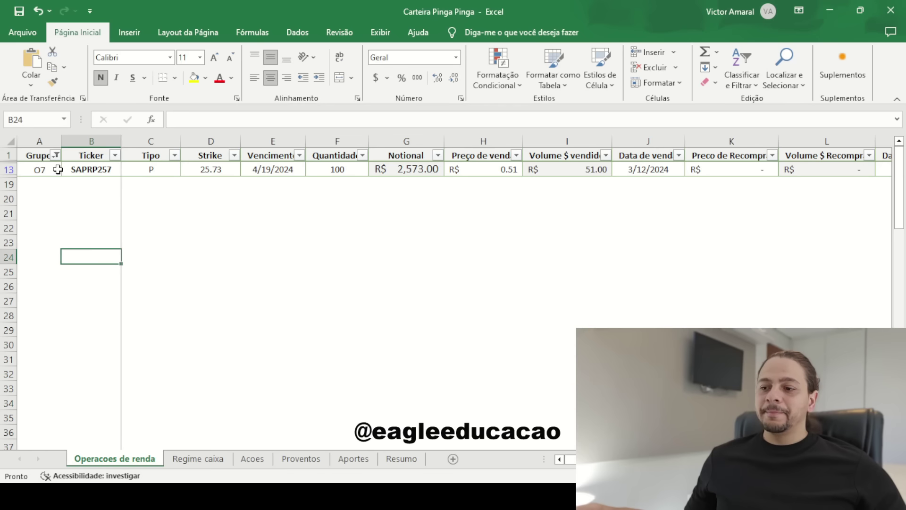
left_click(211, 168)
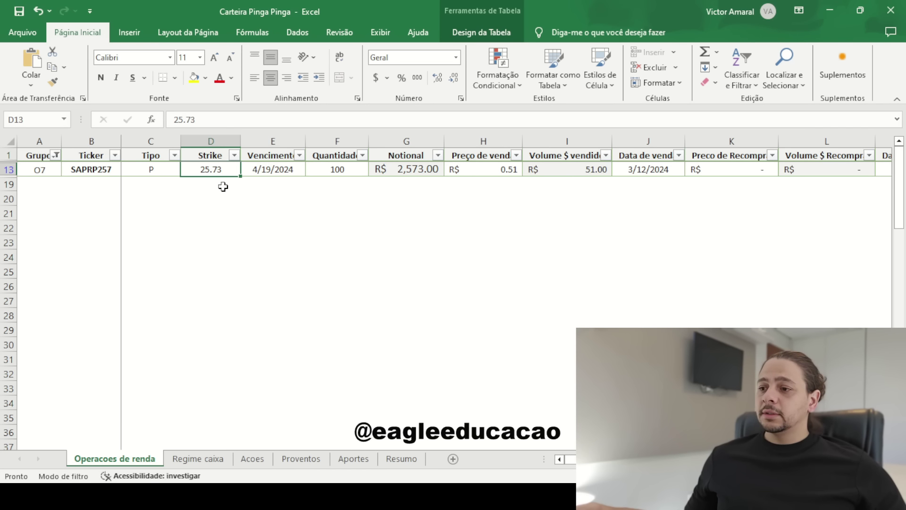
left_click(344, 184)
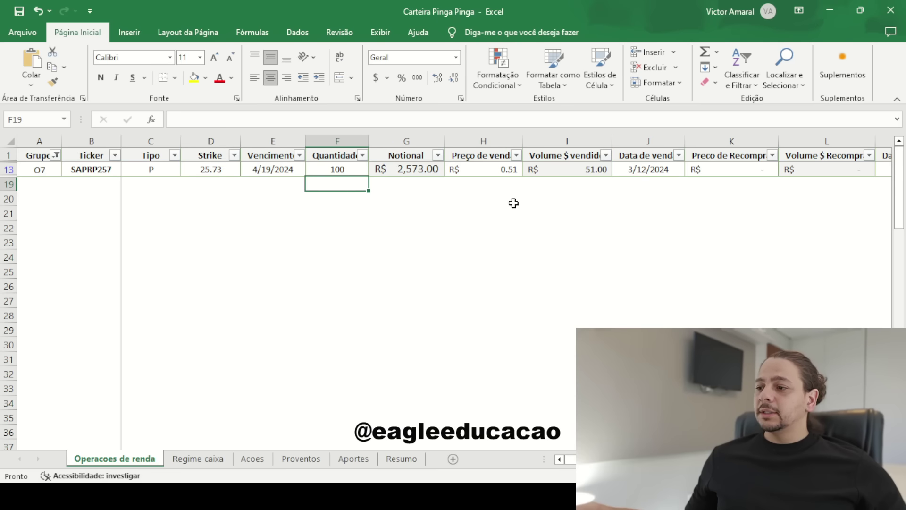
left_click(503, 170)
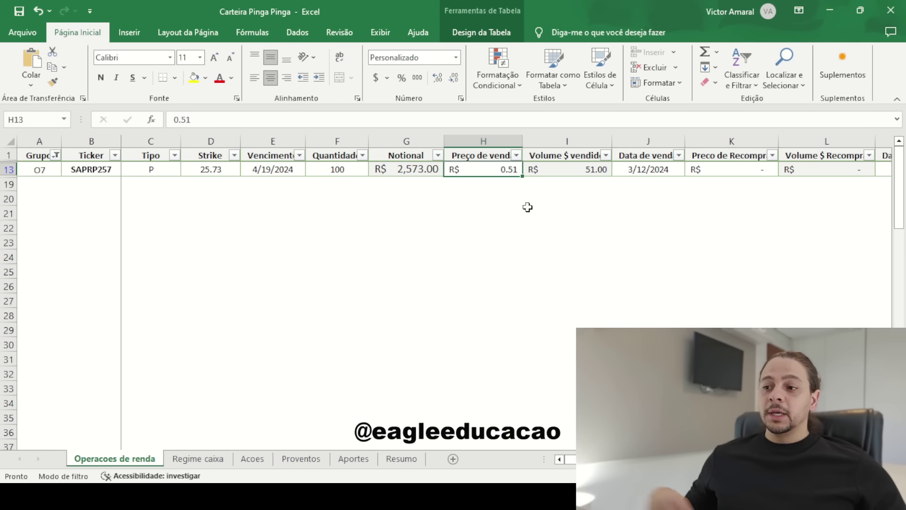
left_click(204, 176)
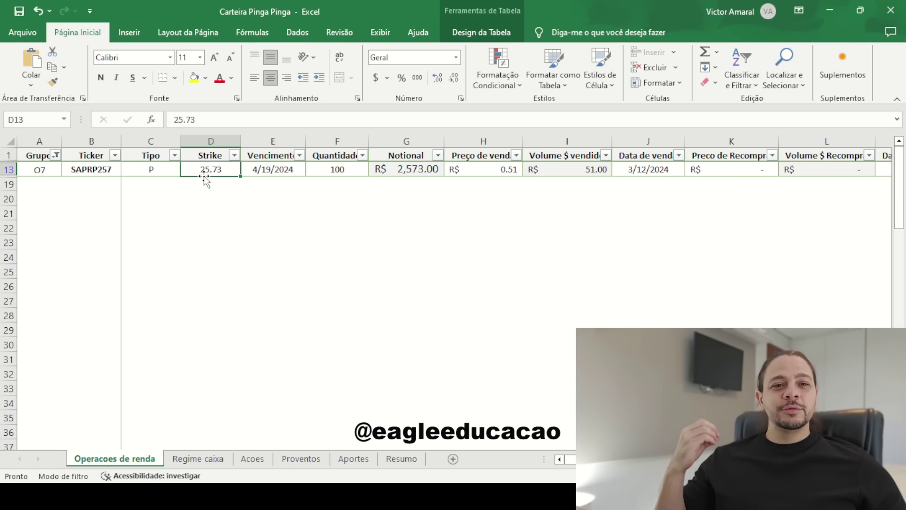